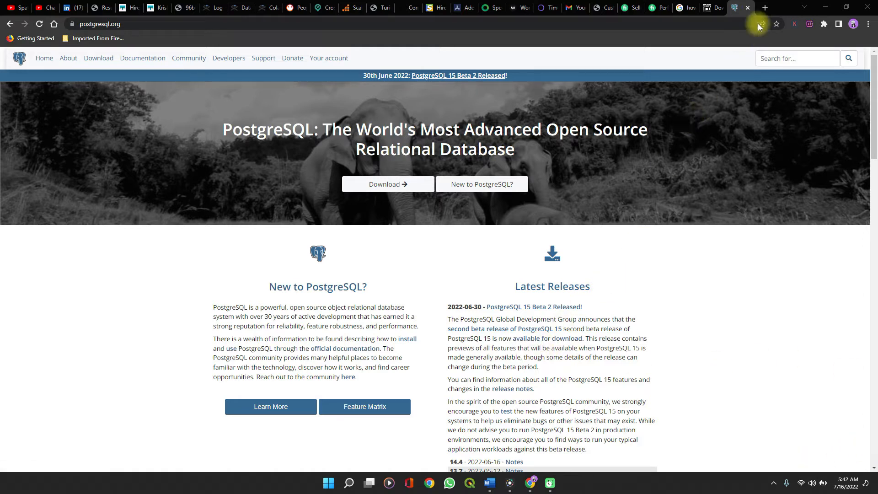
Search the web for postgres in a new tab and open the official PostgreSQL website
left_click(765, 8)
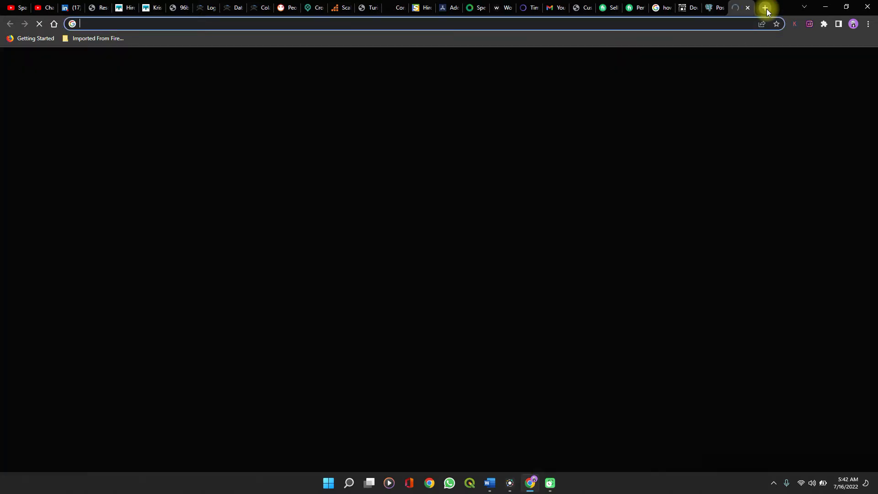
type("pos")
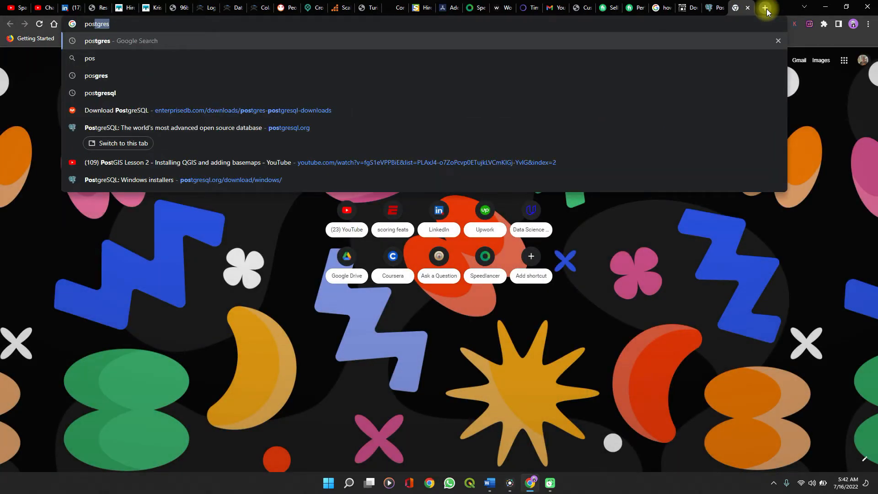
key("Return")
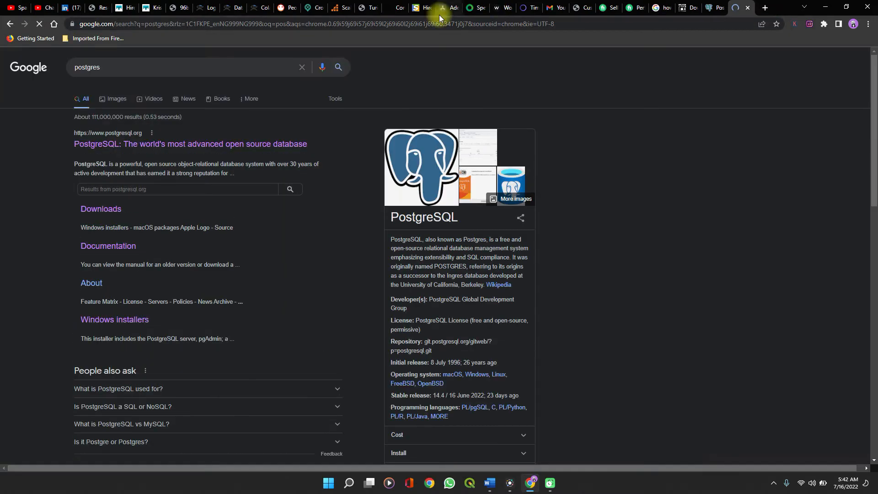
left_click(218, 147)
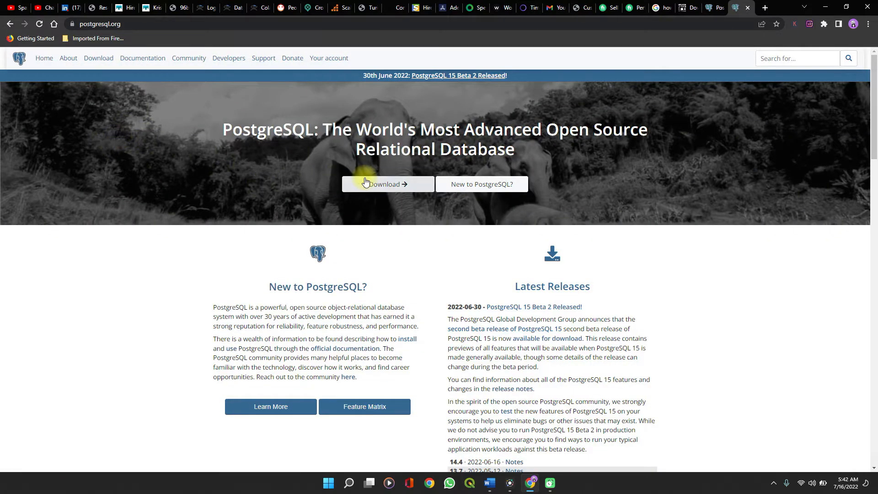
Go to the Windows installer downloads and download the PostgreSQL 14.4 installer for Windows x86-64
left_click(368, 185)
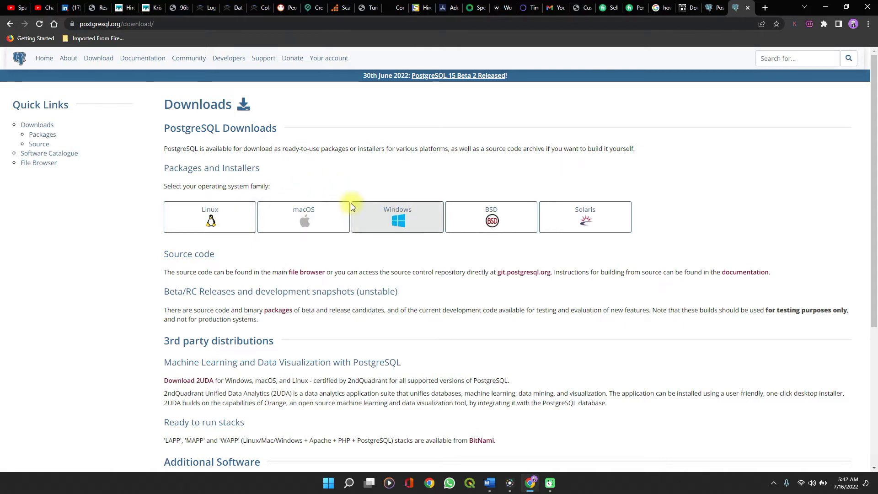
left_click(405, 220)
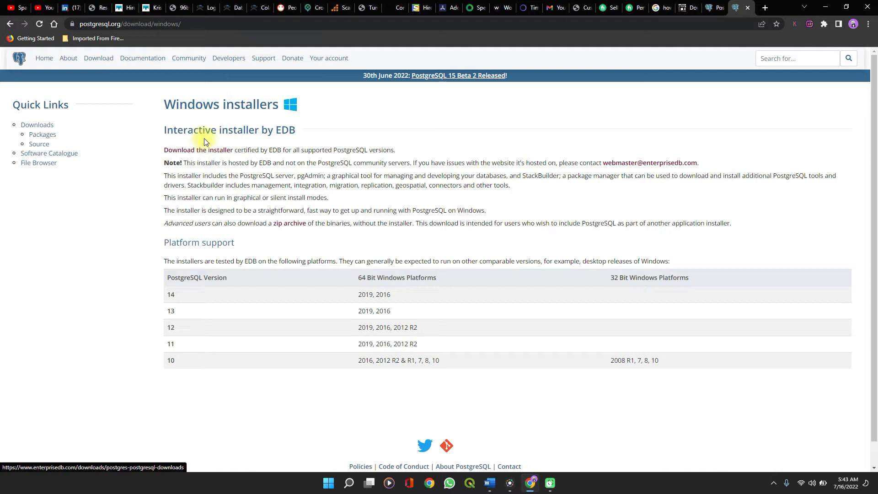
left_click(192, 158)
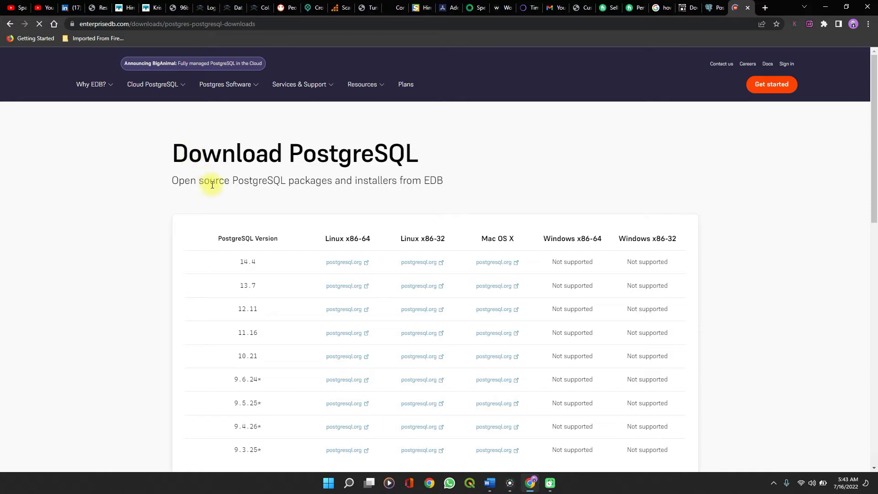
scroll(247, 248, "down", 1)
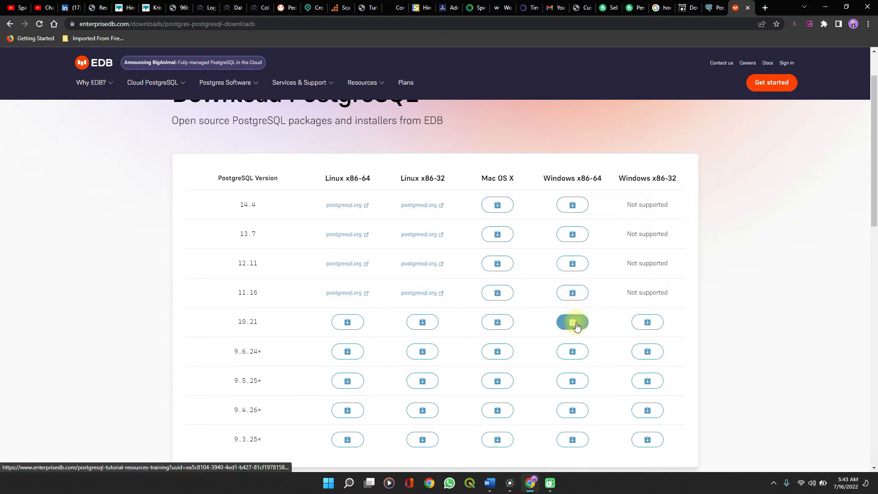
left_click(574, 207)
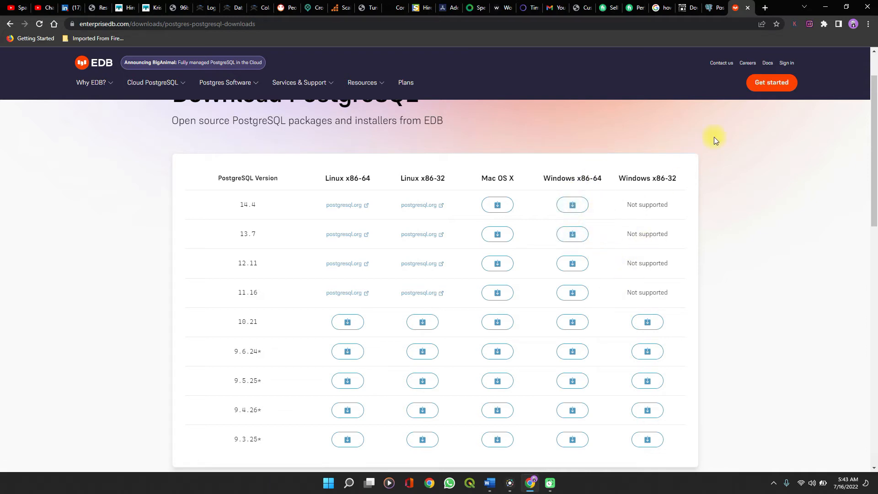
Minimize the open windows and run the downloaded PostgreSQL installer as administrator
left_click(825, 6)
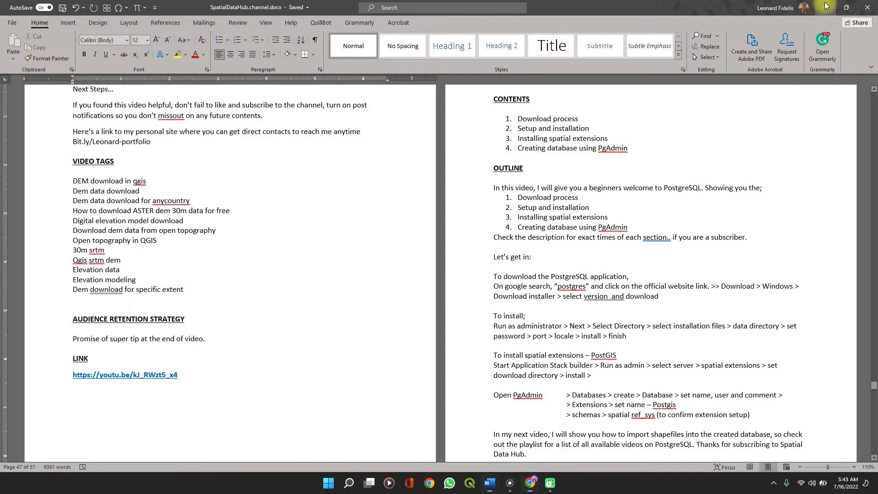
left_click(825, 6)
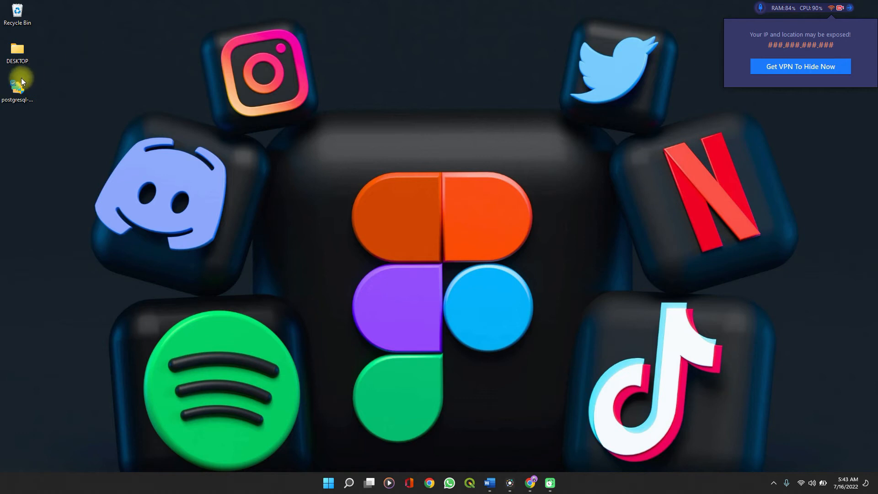
double_click(16, 87)
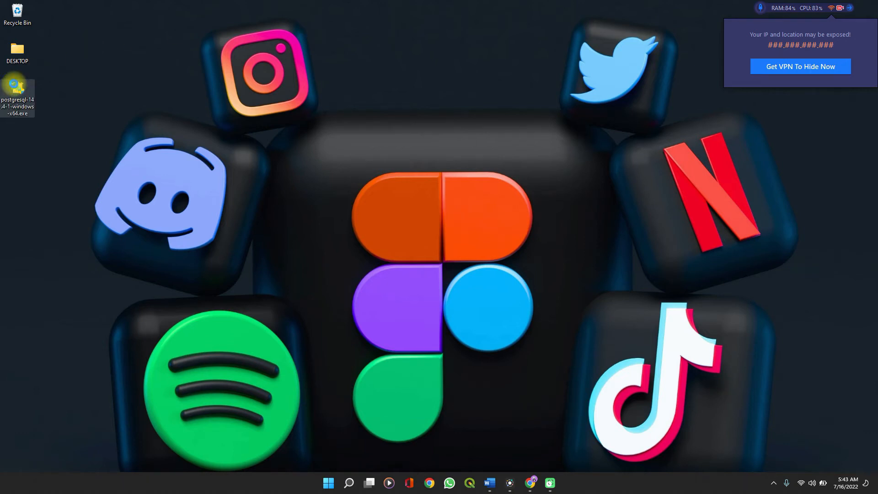
right_click(17, 86)
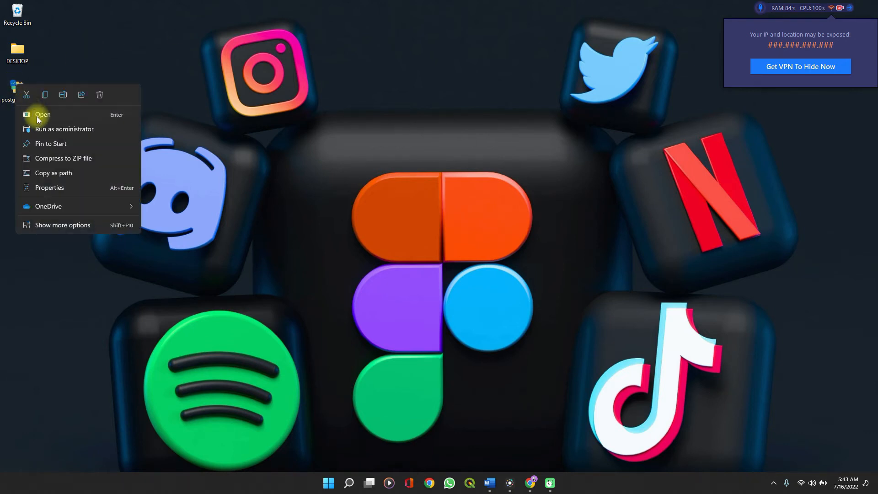
left_click(44, 129)
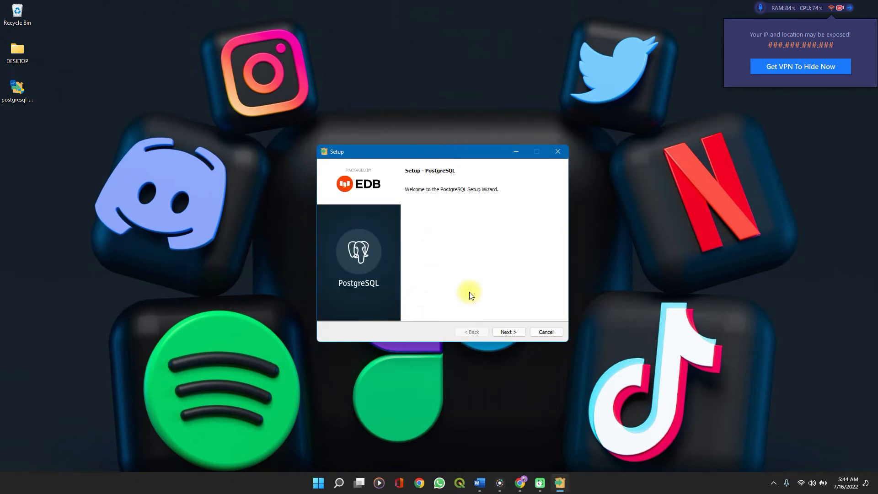
Advance through setup keeping the default installation directory, all four components and the default data directory
left_click(501, 334)
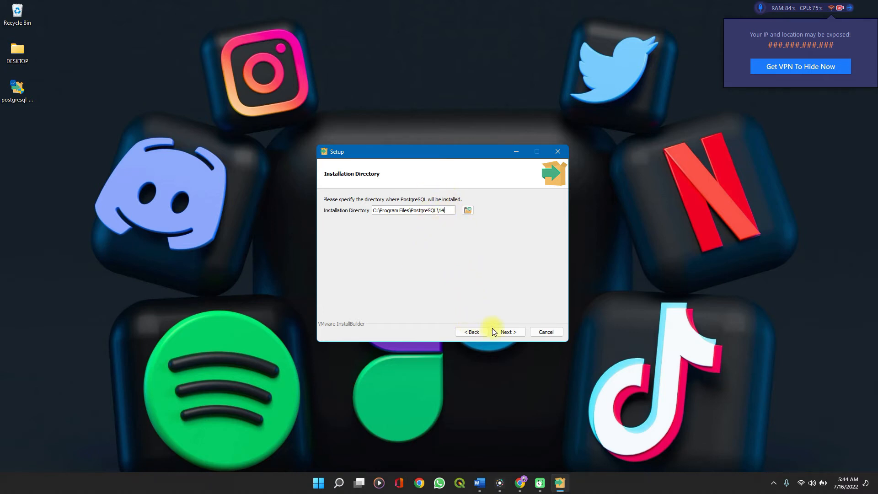
left_click(505, 332)
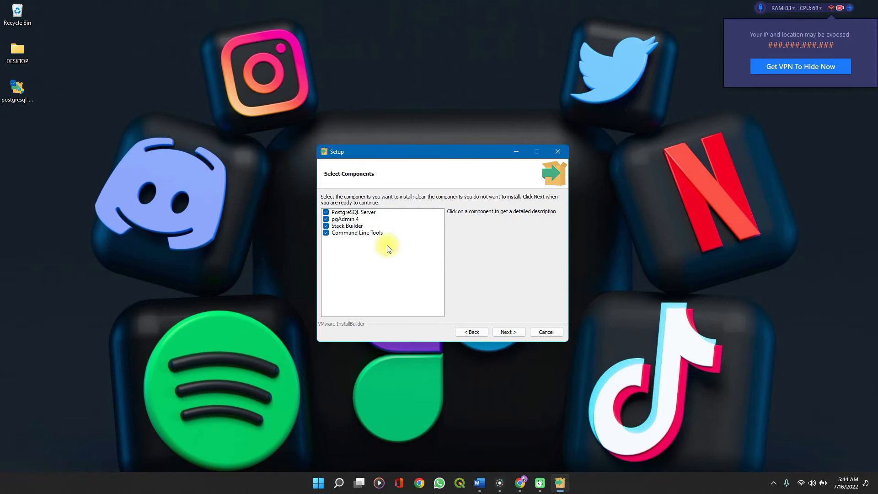
left_click(505, 331)
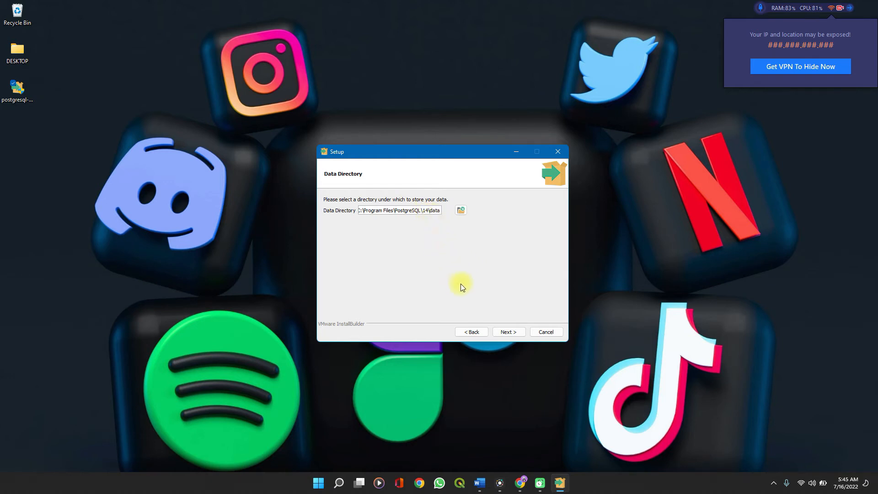
left_click(506, 330)
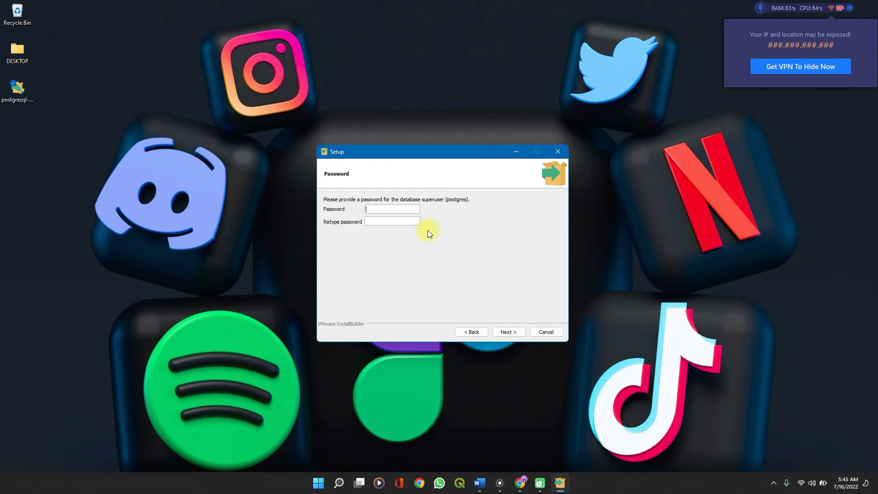
Enter and retype the password for the database superuser postgres, then continue
type("•••••••••")
type("•••••••••")
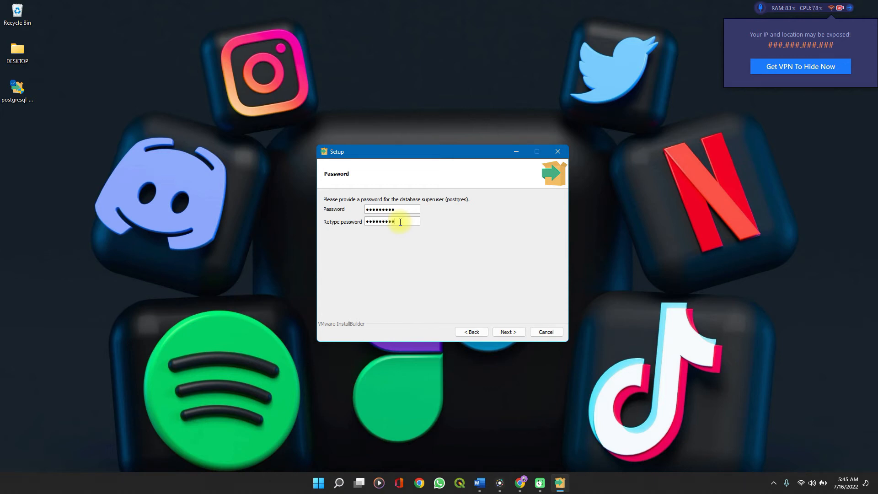
left_click(501, 335)
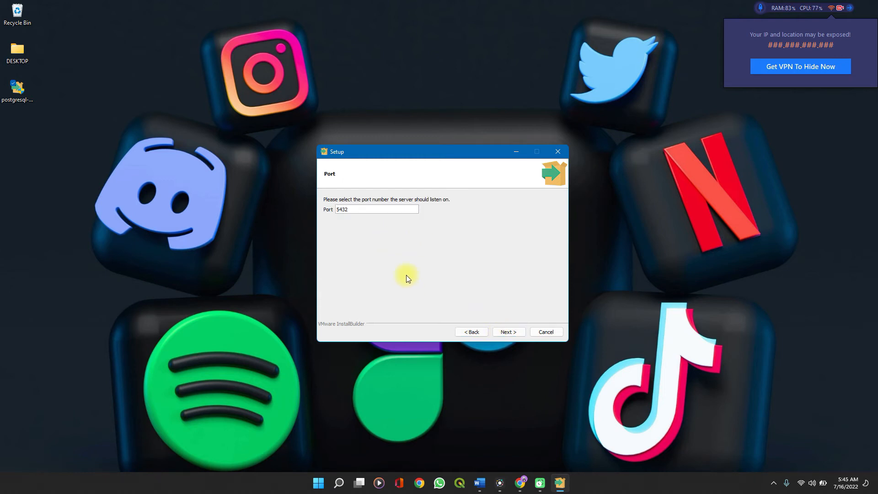
Keep port 5432 and the default locale, run the installation, and finish with Stack Builder launch enabled
left_click(504, 334)
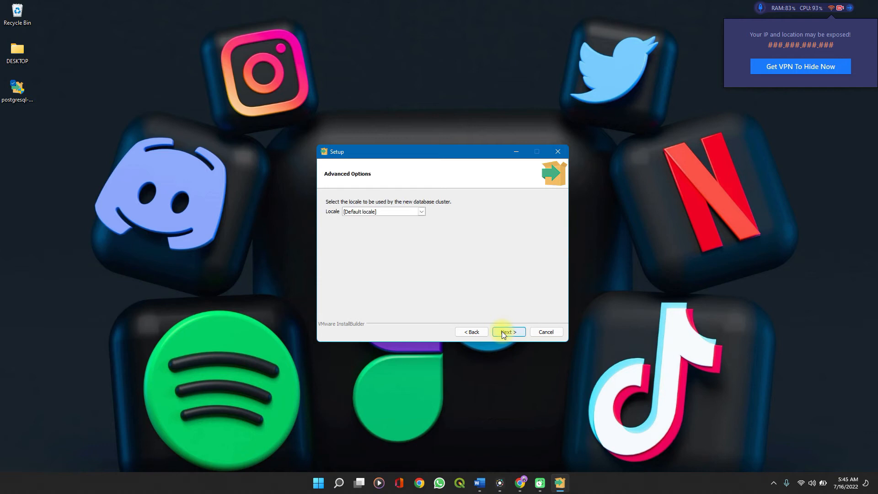
left_click(502, 334)
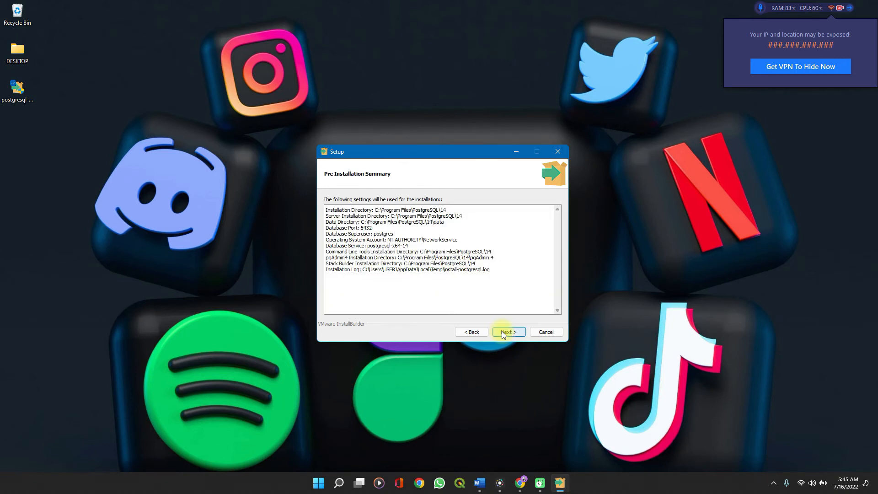
left_click(502, 334)
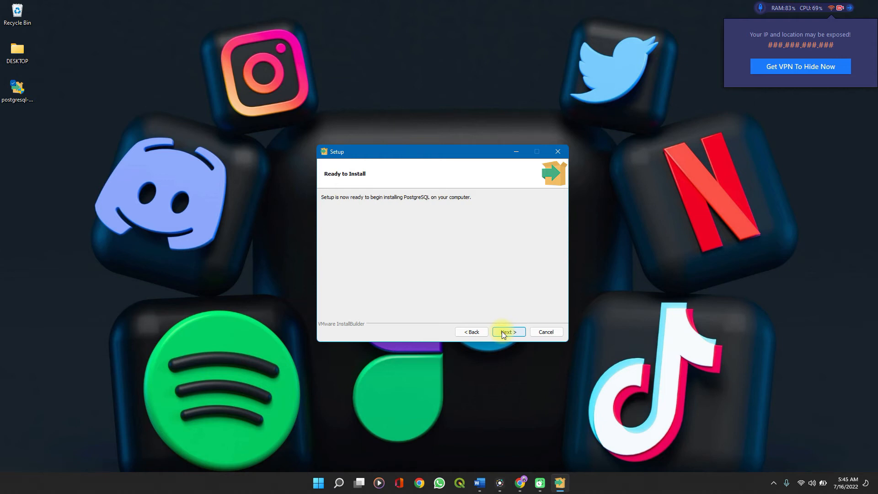
left_click(501, 331)
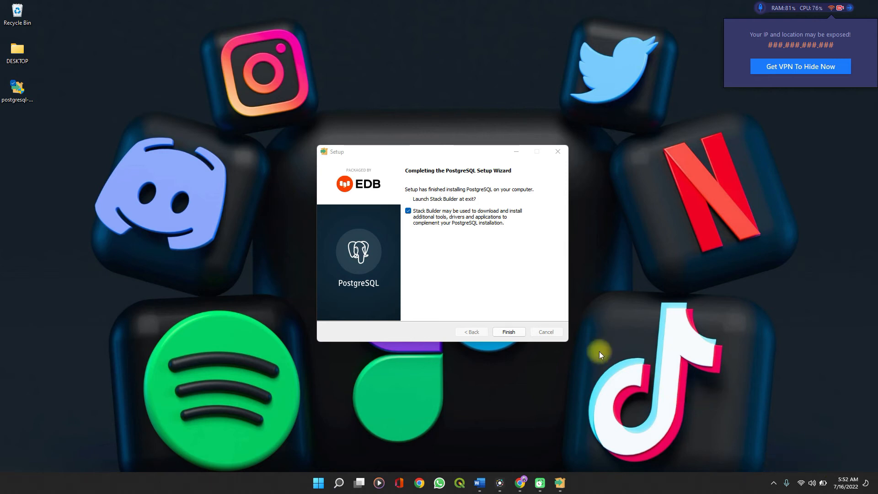
left_click(506, 331)
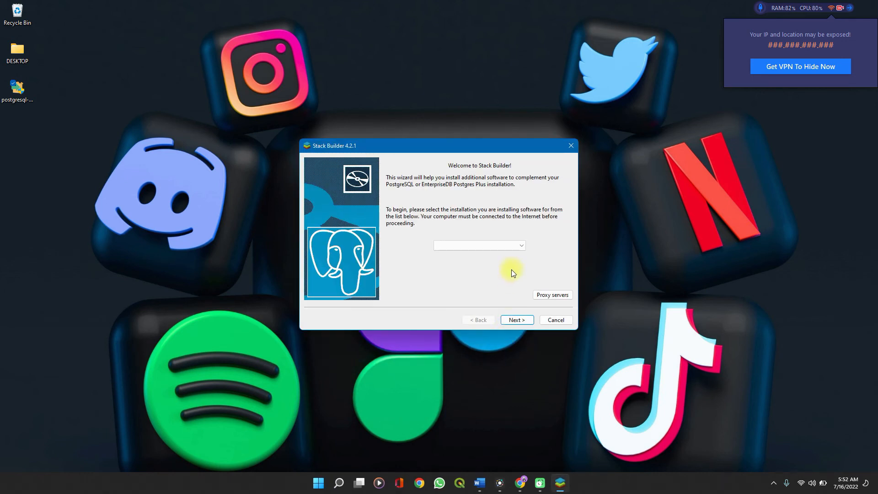
In Stack Builder, choose the PostgreSQL 14 (x64) on port 5432 installation and continue
left_click(519, 245)
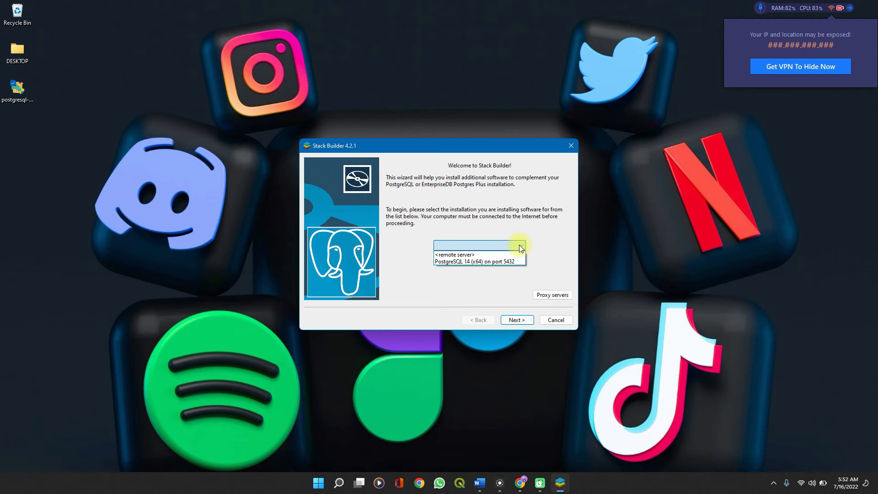
left_click(495, 263)
left_click(511, 319)
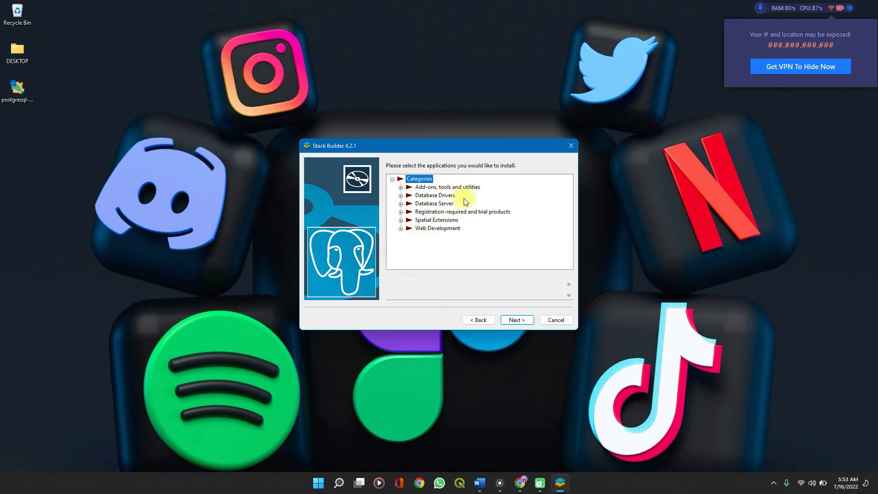
Select PostGIS 3.1 Bundle for PostgreSQL 14 (64 bit) v3.1.4 under Spatial Extensions and download it to C:\Users\USER
left_click(401, 220)
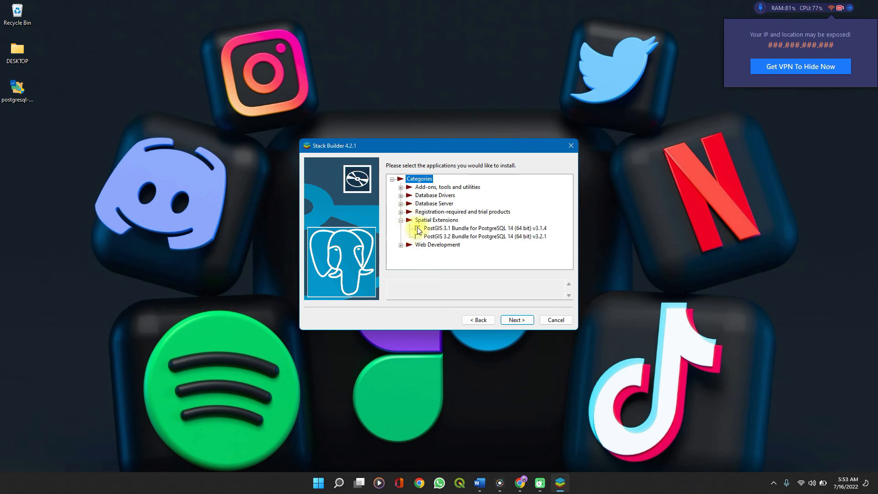
left_click(417, 227)
left_click(417, 228)
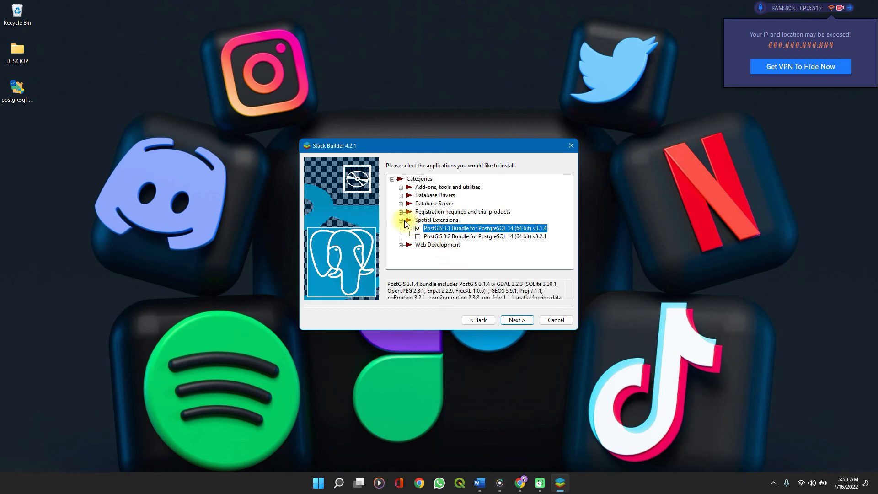
left_click(403, 222)
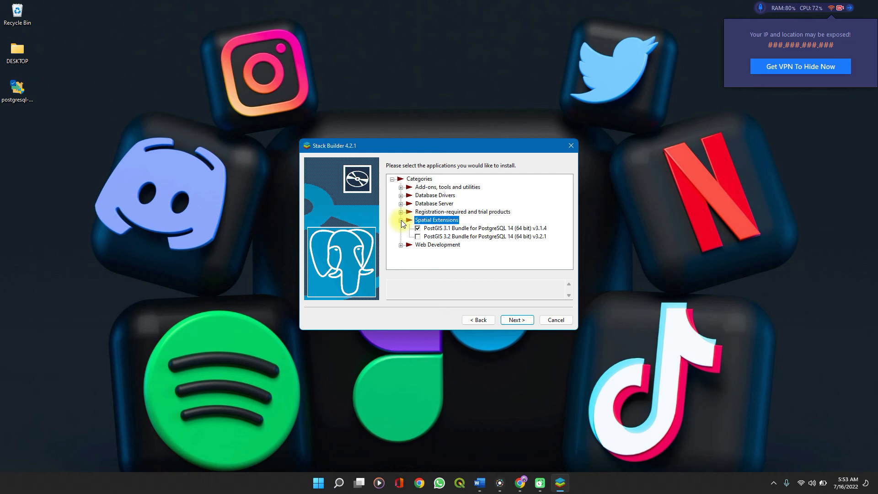
left_click(516, 320)
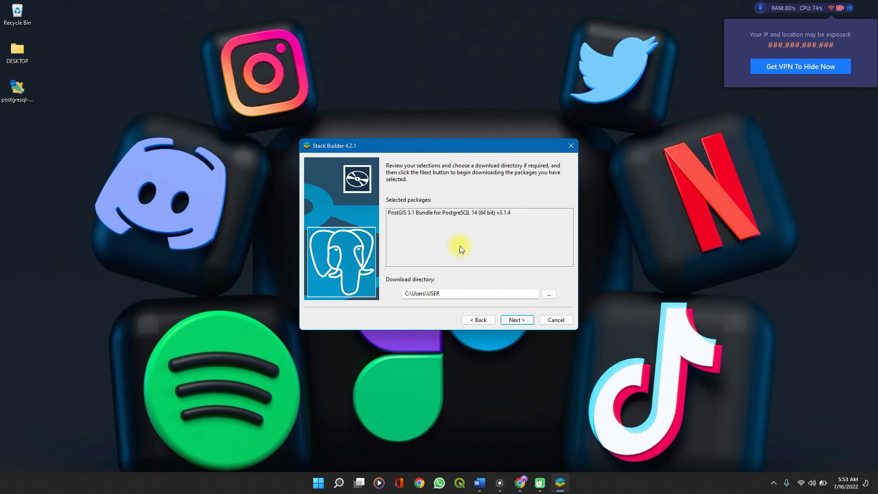
left_click(520, 321)
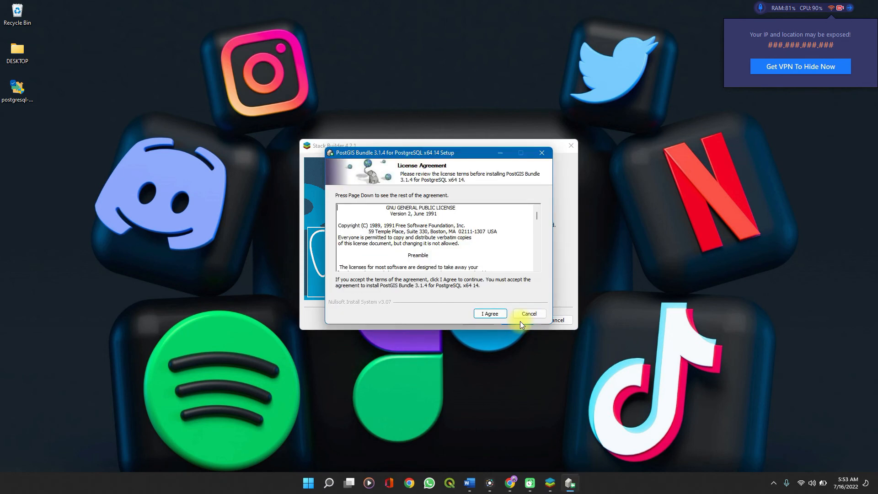
Accept the PostGIS license and install with the default PostGIS component and destination folder
left_click(481, 315)
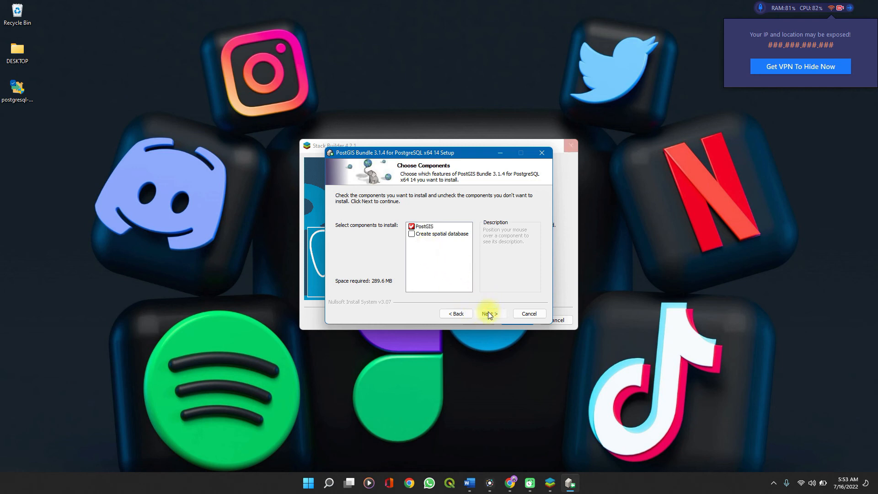
left_click(488, 314)
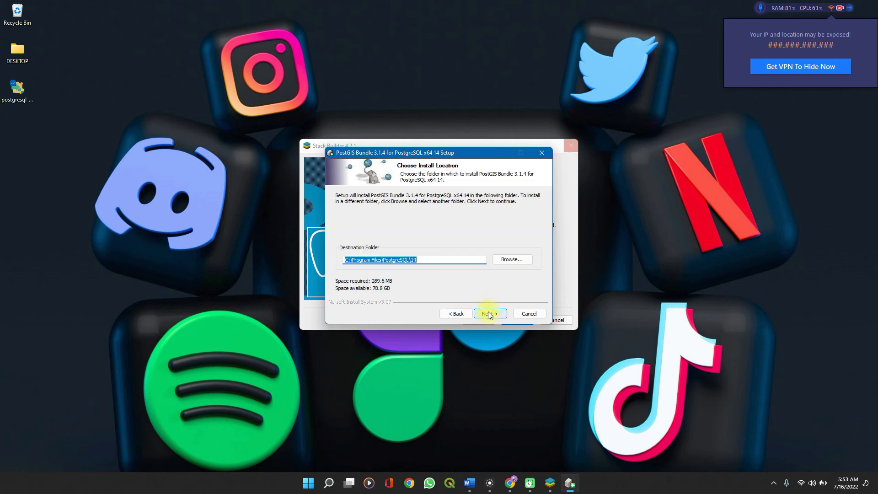
left_click(488, 312)
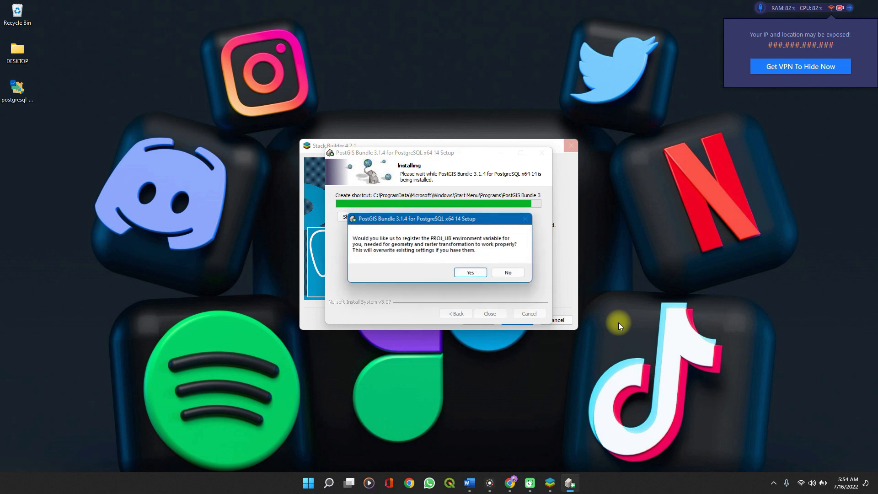
Approve the PROJ_LIB, GDAL_DATA, raster driver and out-db raster environment settings, then close the PostGIS setup
left_click(484, 274)
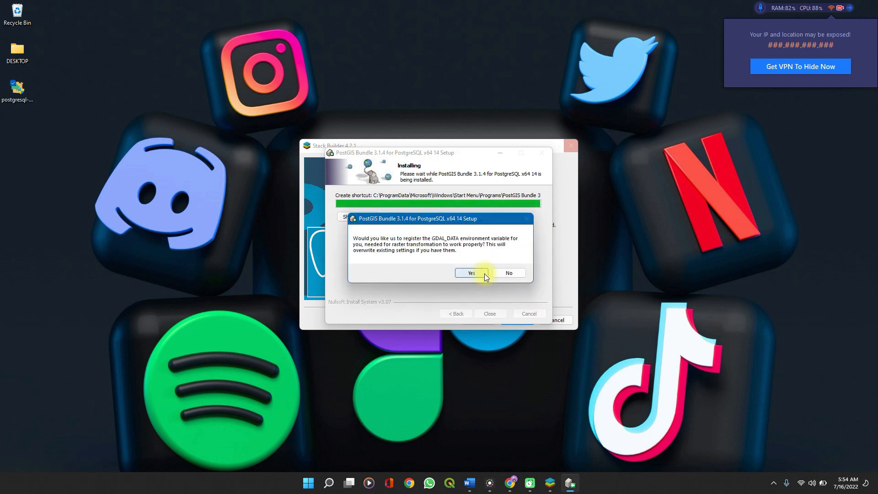
left_click(484, 273)
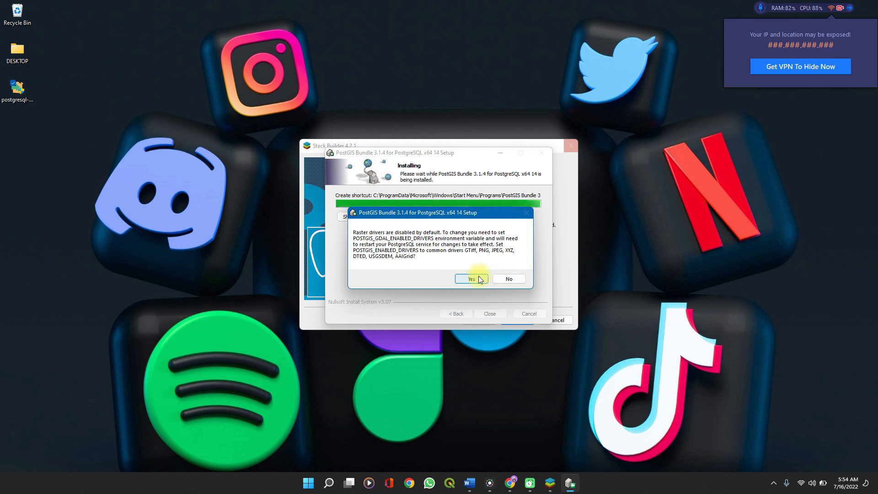
left_click(478, 279)
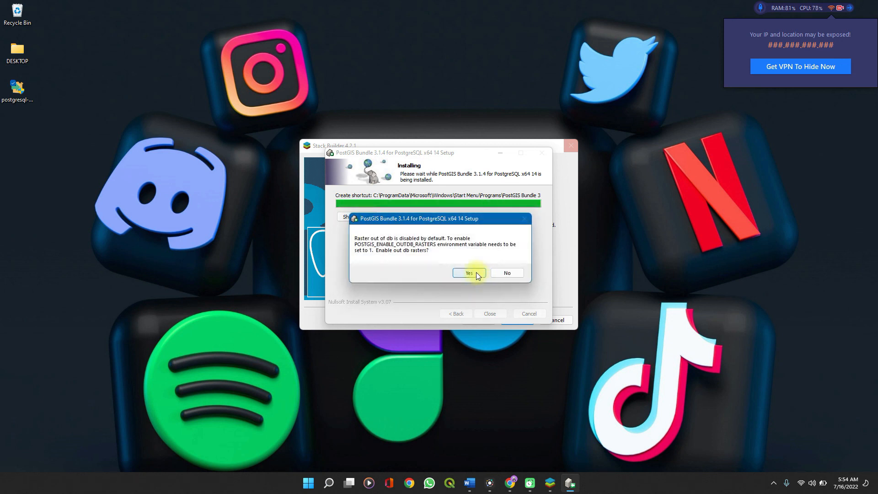
left_click(476, 273)
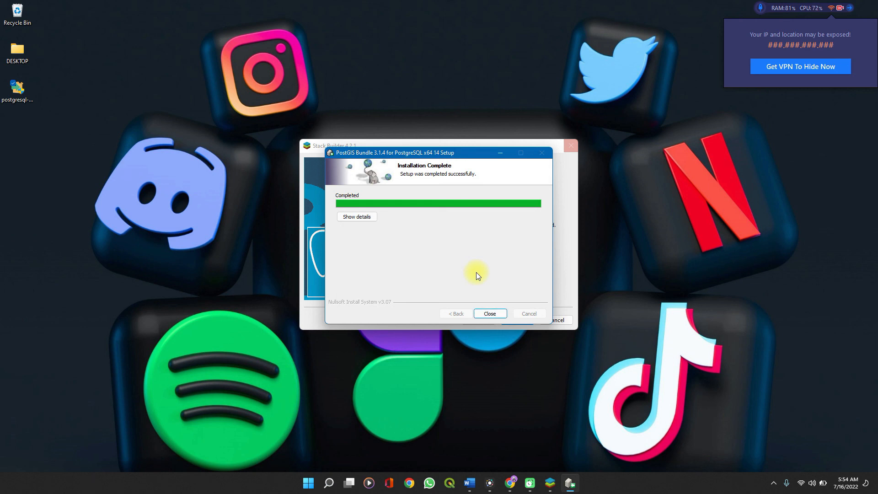
left_click(490, 313)
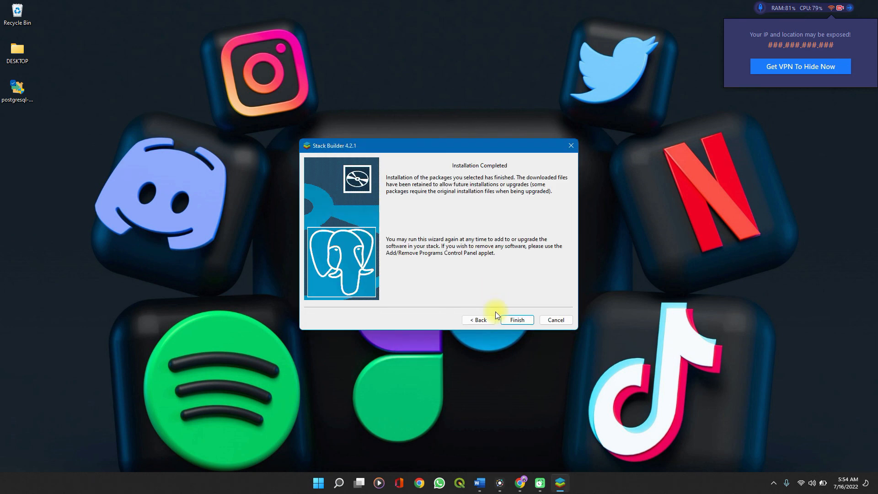